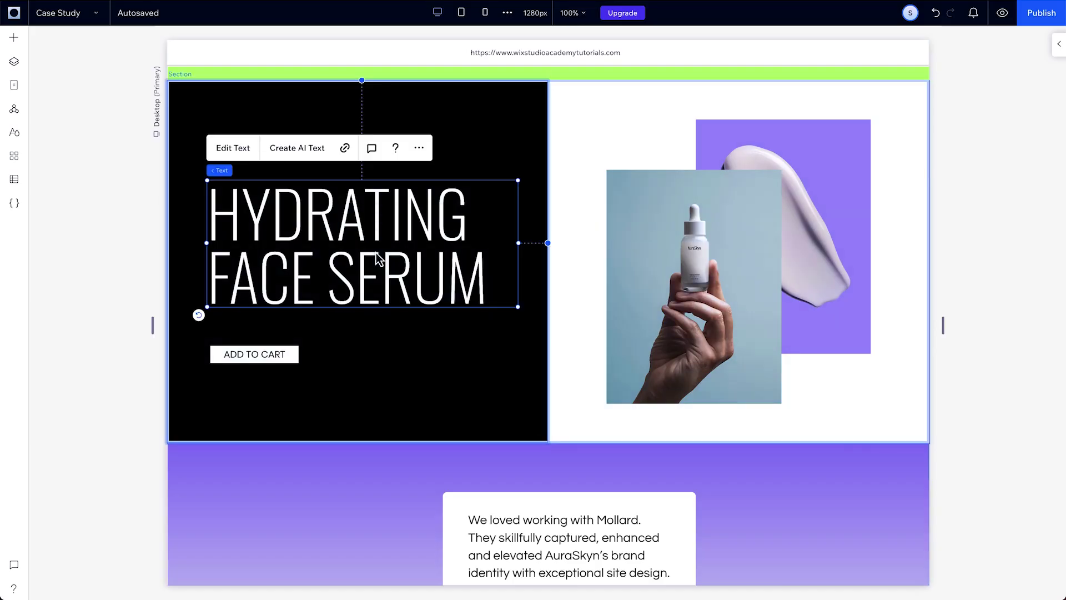
Step: Turn on advanced sizing for the hero heading and preview it at the 768px tablet breakpoint
left_click(1059, 46)
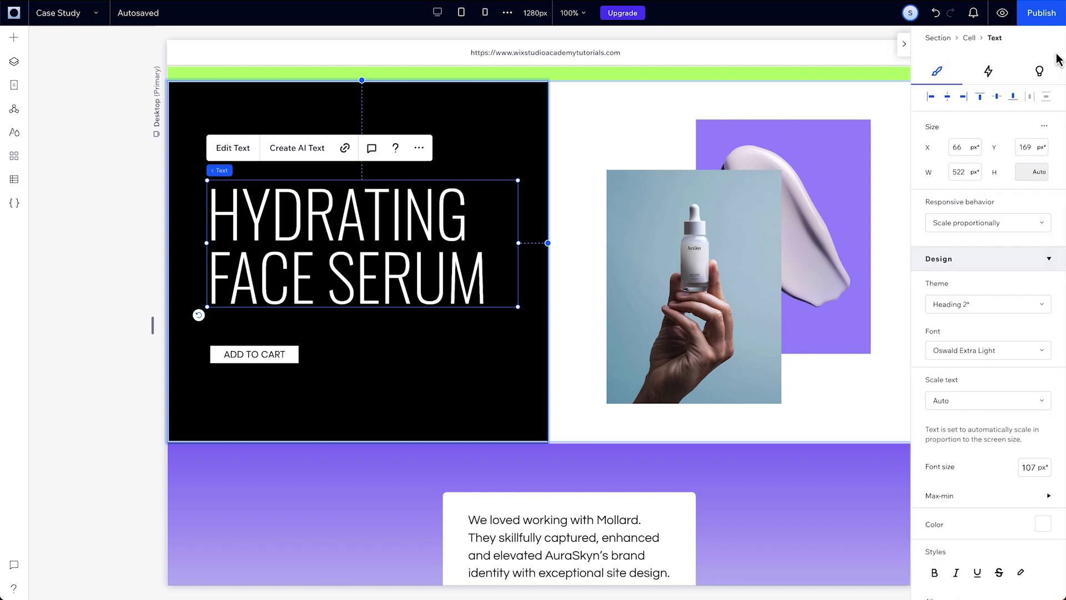
left_click(1044, 126)
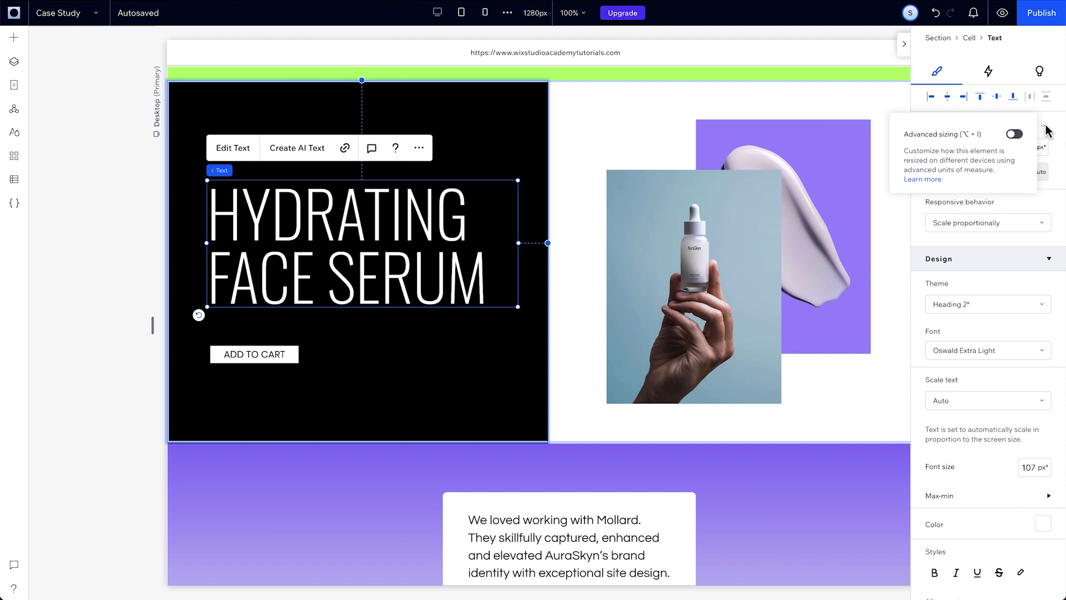
left_click(1014, 135)
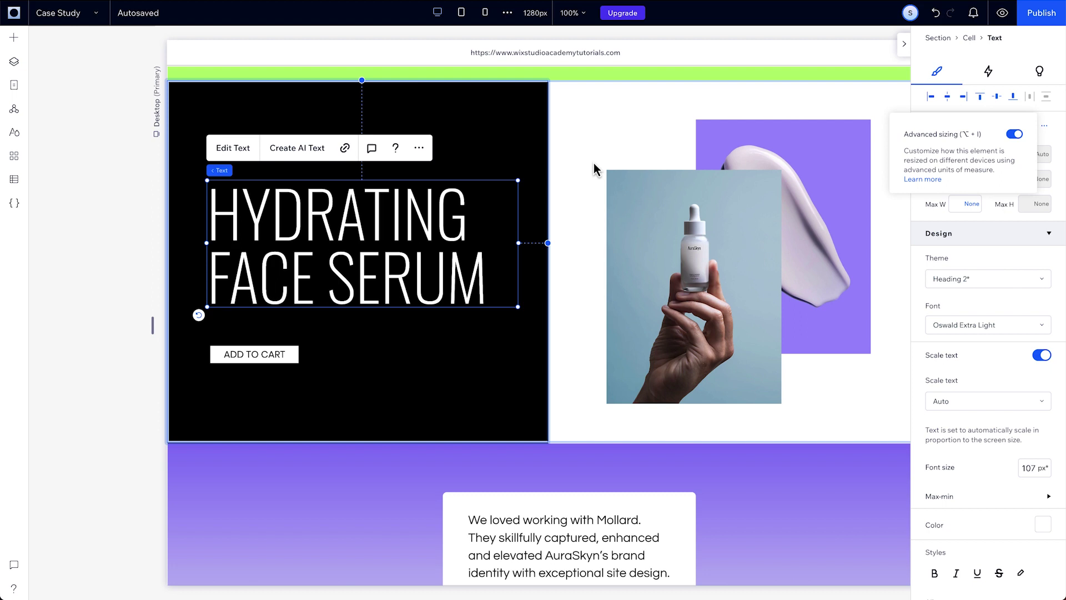
left_click(461, 12)
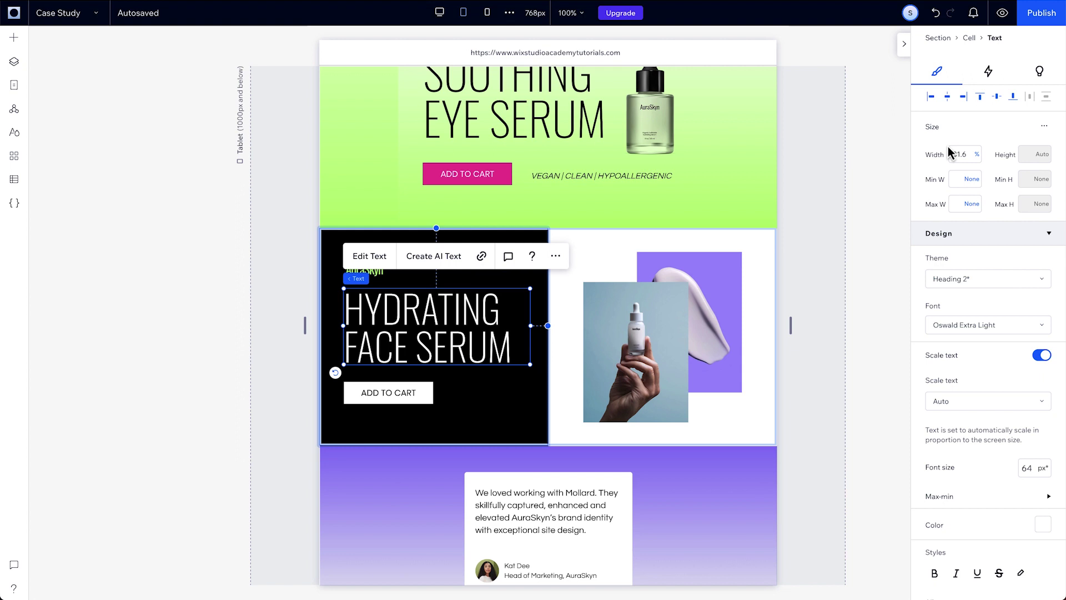
Step: Toggle the heading's advanced sizing off and back on
left_click(1044, 126)
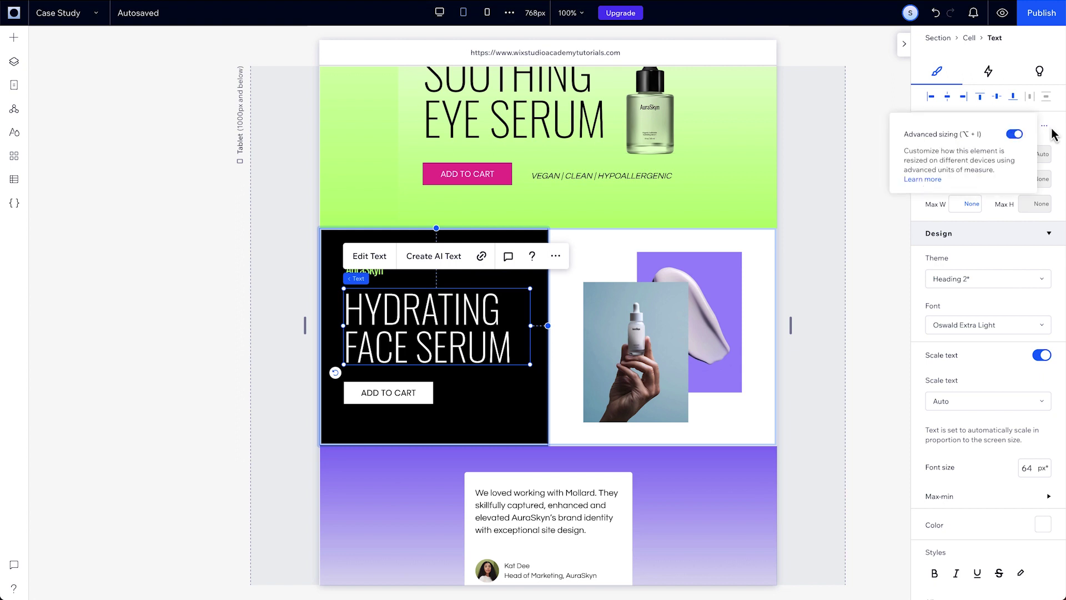
left_click(1015, 135)
left_click(1016, 135)
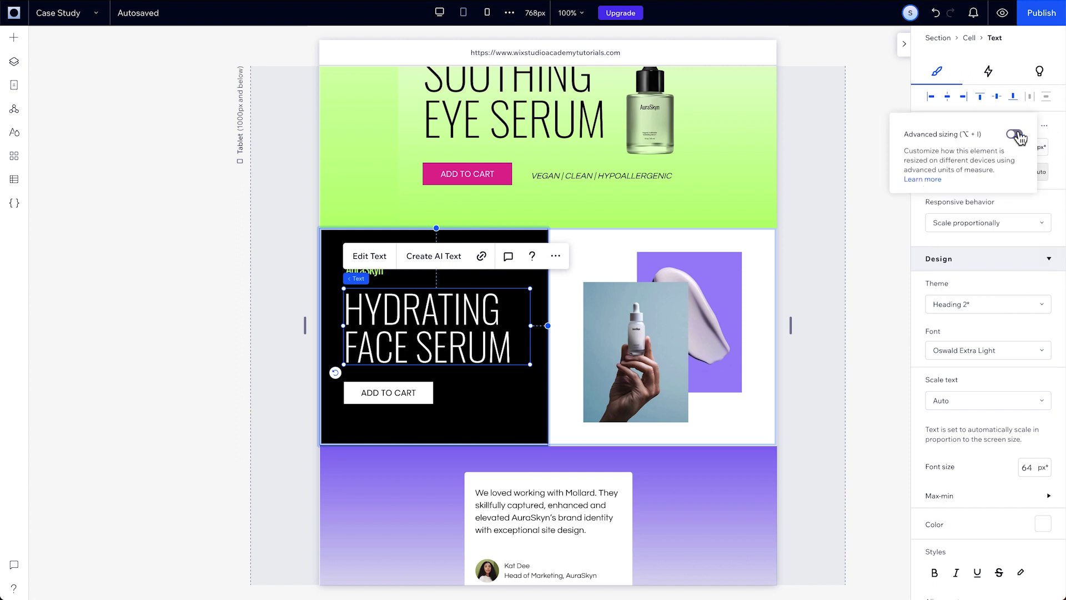
left_click(1018, 135)
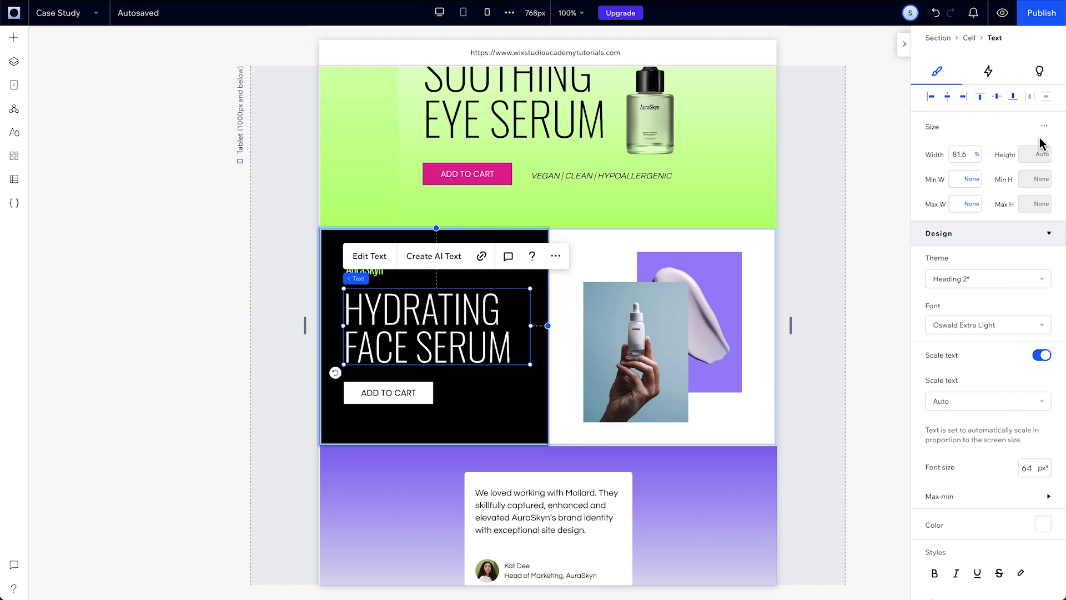
Step: On the mobile breakpoint, give the heading a 350 minimum width, then return to desktop
left_click(488, 12)
left_click(964, 180)
type("350")
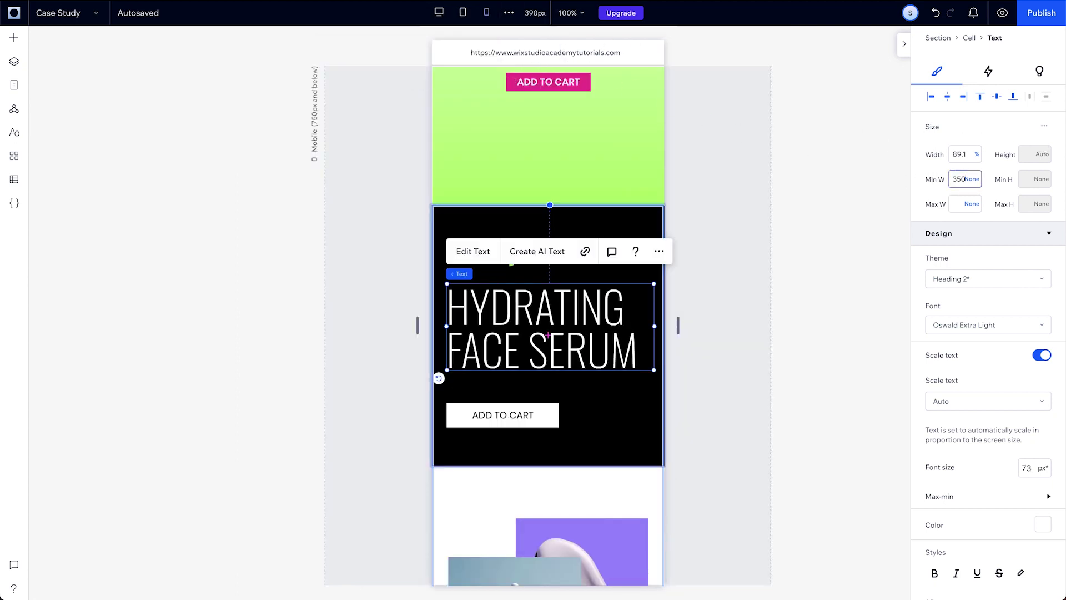
left_click(437, 12)
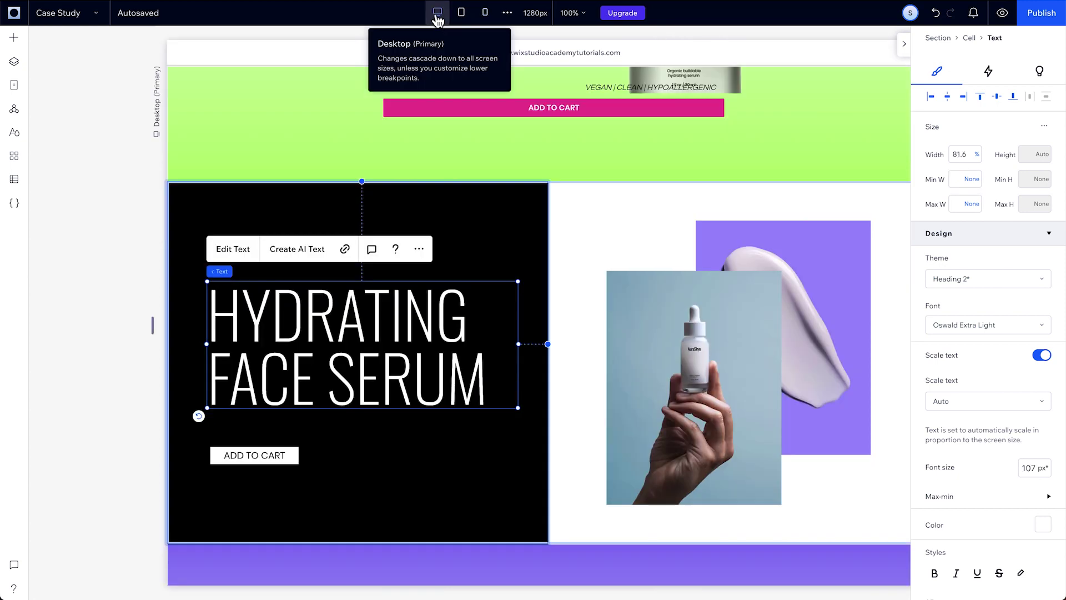
Step: Switch off the heading's advanced sizing and set its mobile responsive behaviour to Fixed
left_click(1043, 128)
left_click(1014, 135)
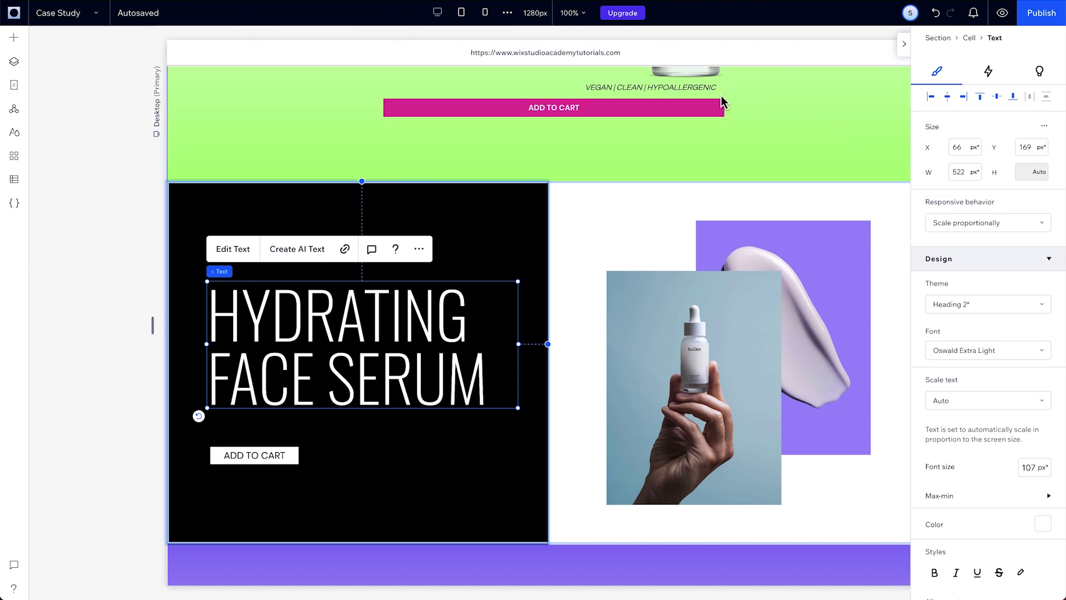
left_click(486, 14)
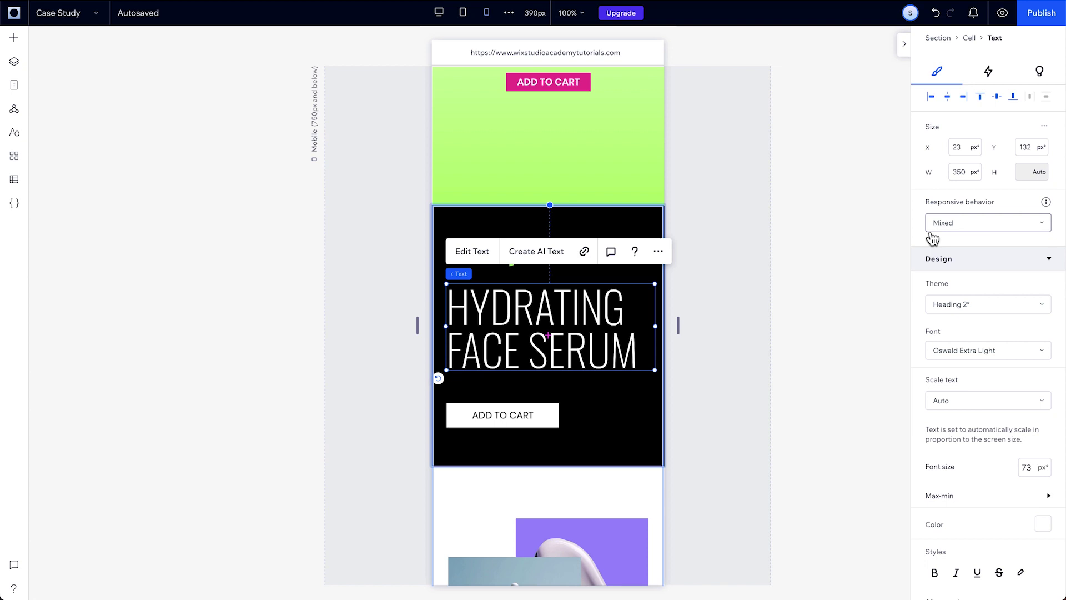
left_click(932, 231)
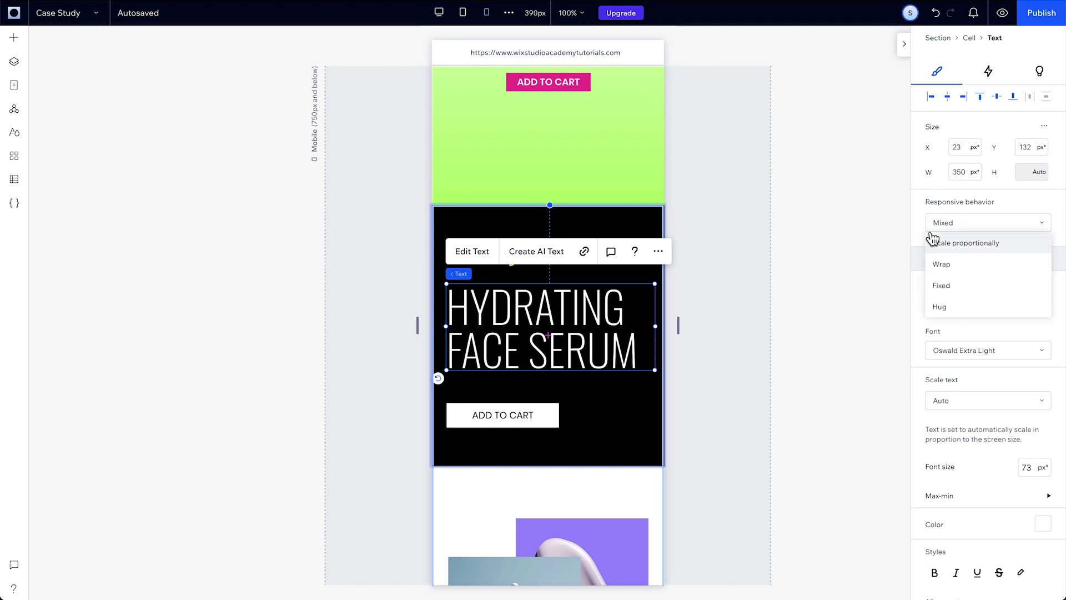
left_click(955, 285)
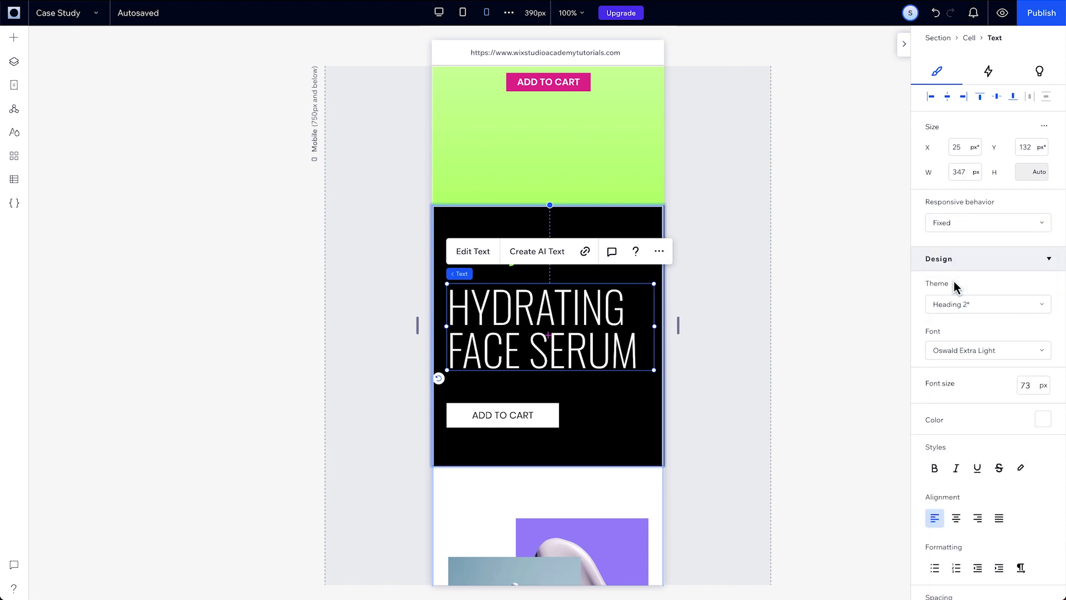
Step: Go back to the 1280px desktop breakpoint and open the heading's advanced sizing options
left_click(438, 12)
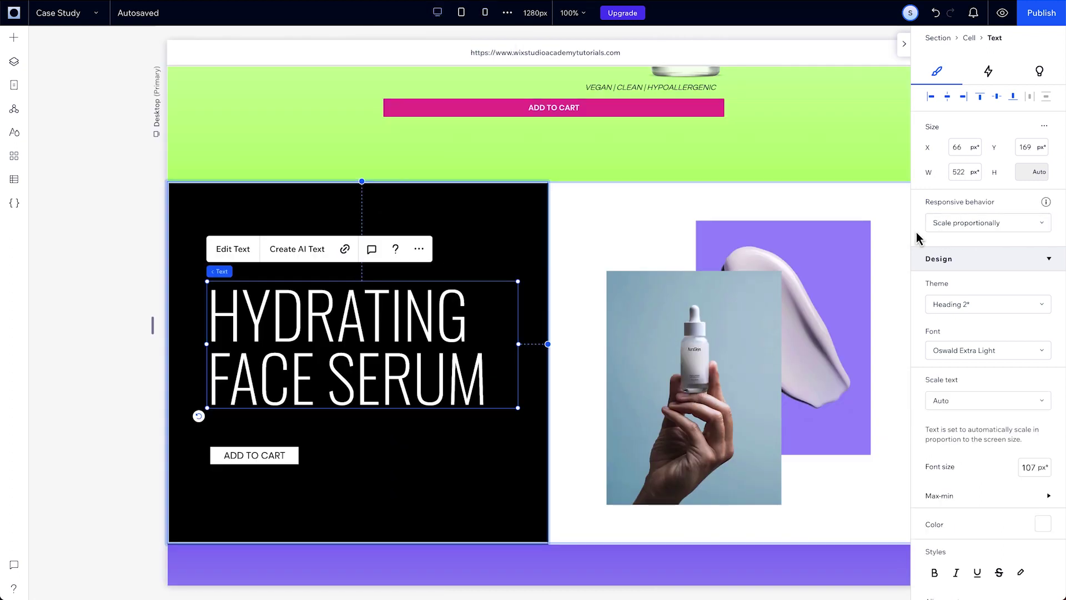
left_click(1040, 133)
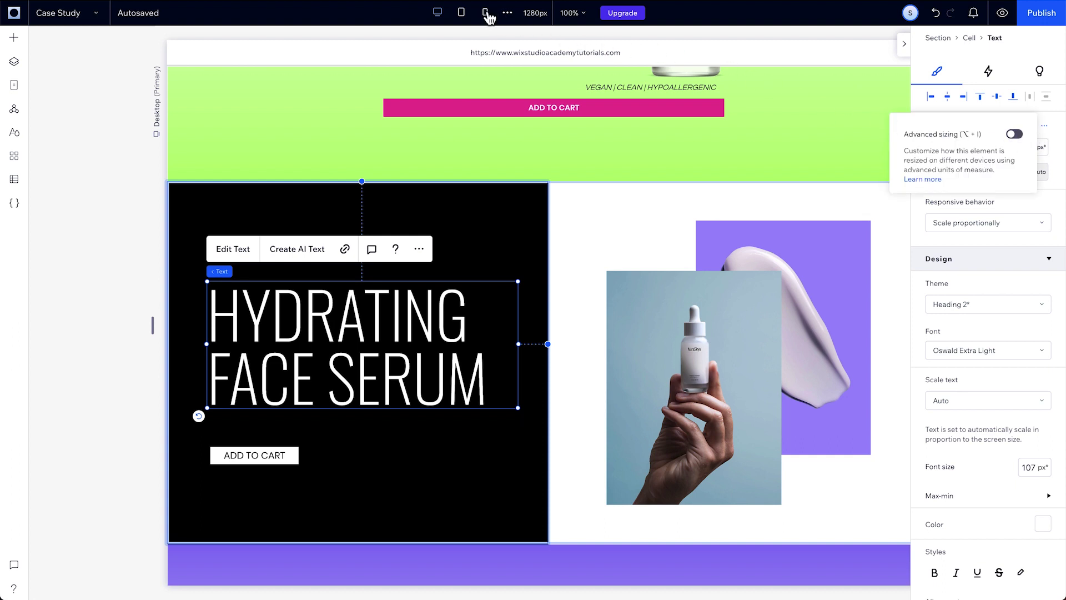
left_click(488, 17)
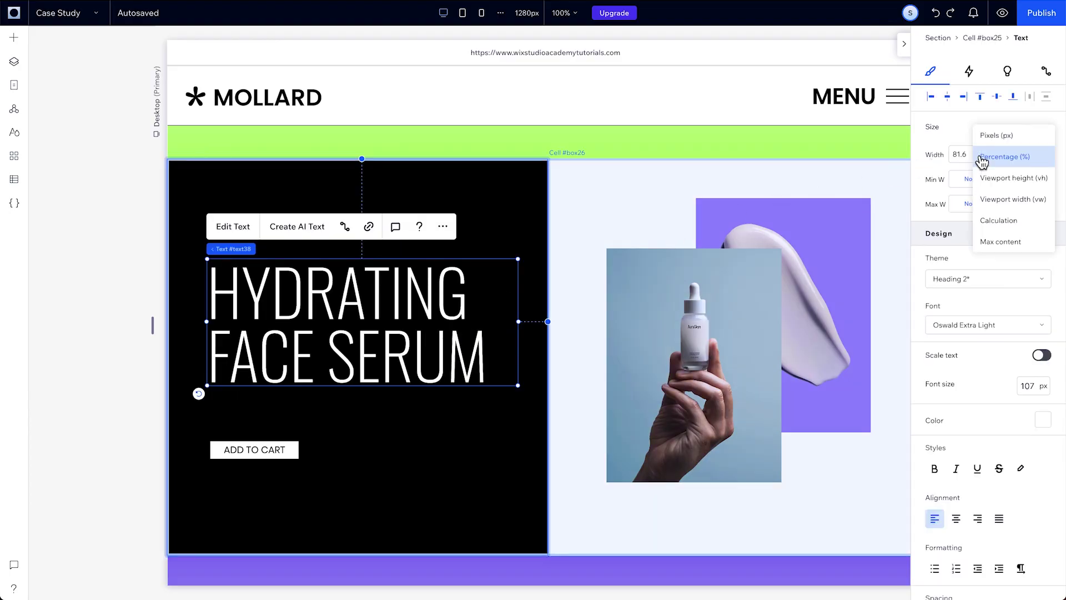
Step: Pick % as the width unit, switch advanced sizing off, and widen the canvas to 1336px
left_click(982, 158)
left_click(1044, 128)
left_click(1015, 134)
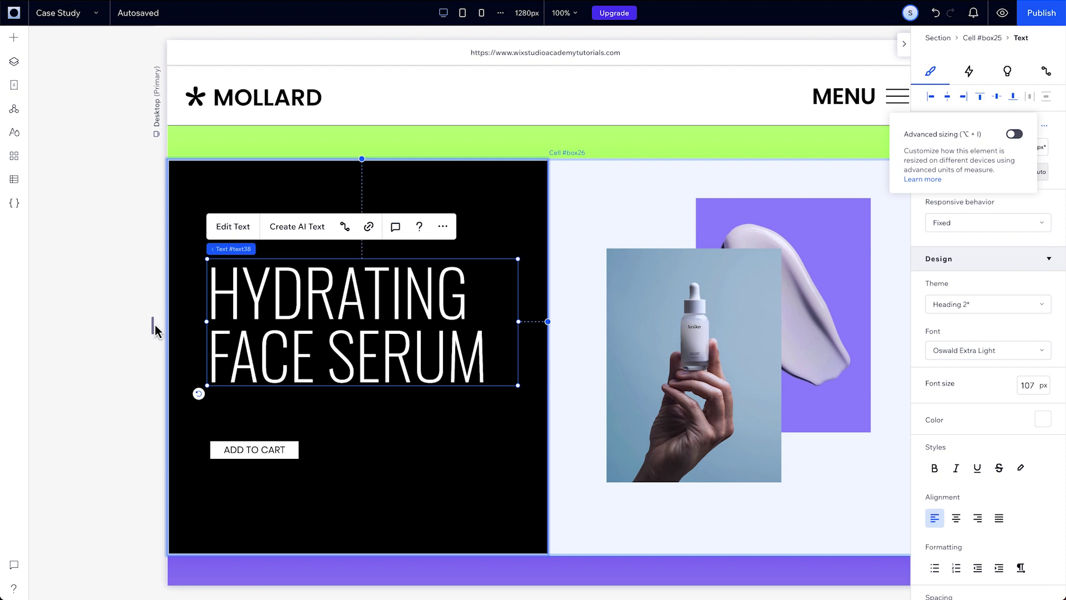
left_click_drag(156, 330, 132, 328)
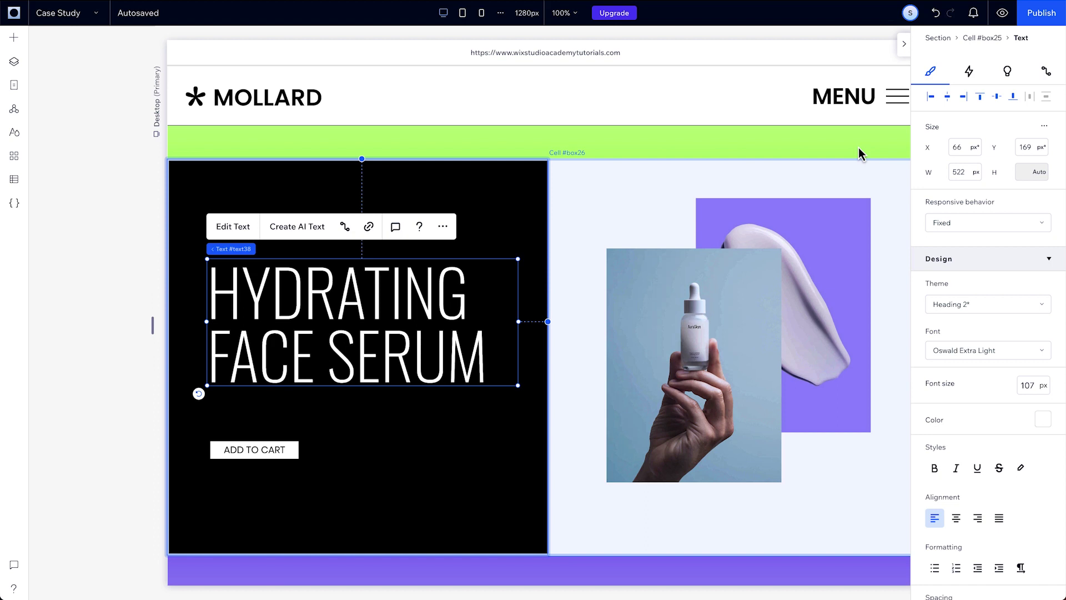
Step: Re-enable advanced sizing, set the heading width to 70%, and drag the canvas to test reflow
left_click(1046, 126)
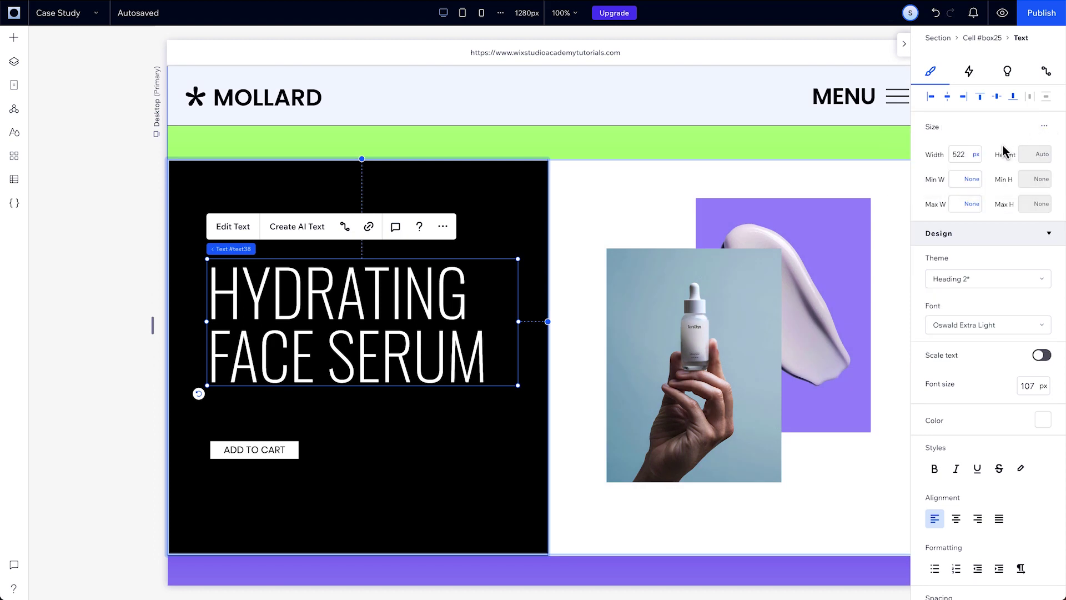
left_click(976, 155)
left_click(987, 162)
left_click(962, 156)
type("70")
key("Return")
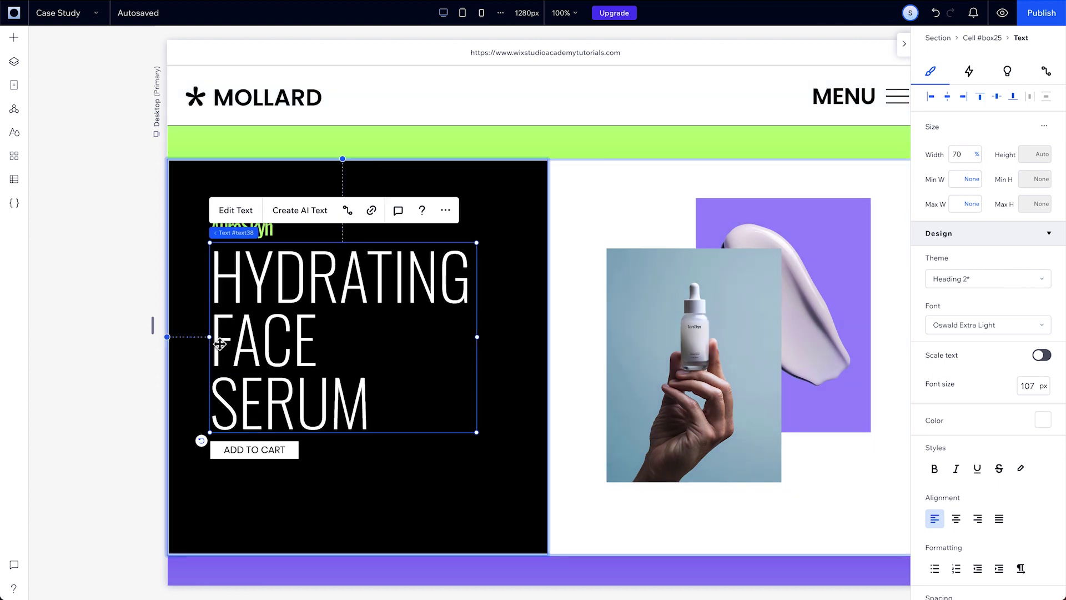
mouse_move(151, 328)
left_mouse_down()
mouse_move(85, 329)
mouse_move(207, 336)
mouse_move(157, 332)
left_mouse_up()
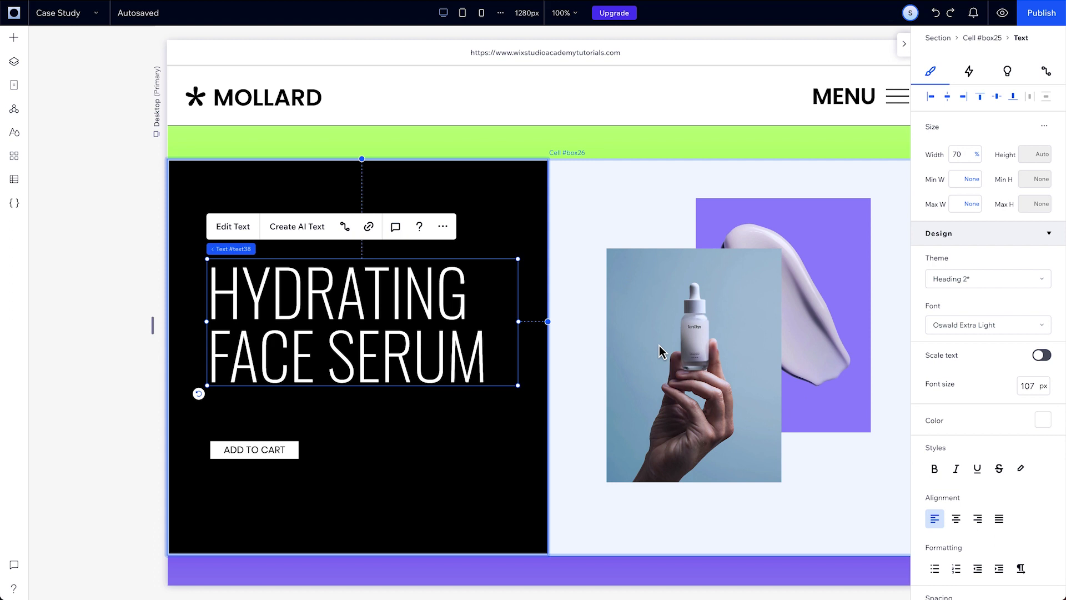
Step: Enable advanced sizing on the serum image, set its width to 30 vw, and resize the page
left_click(676, 345)
left_click(676, 349)
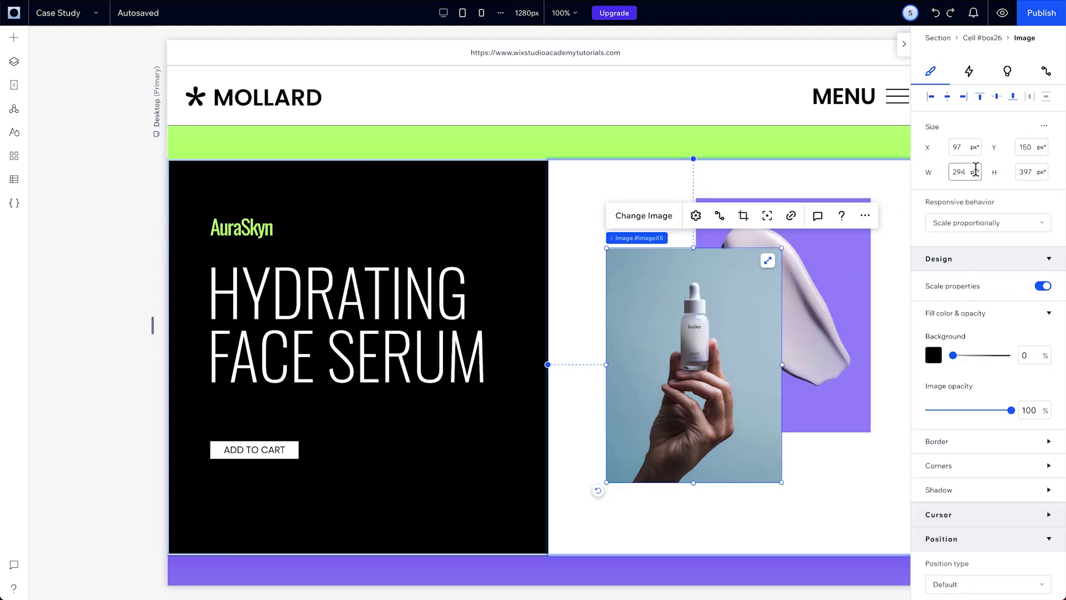
left_click(1046, 128)
left_click(1017, 135)
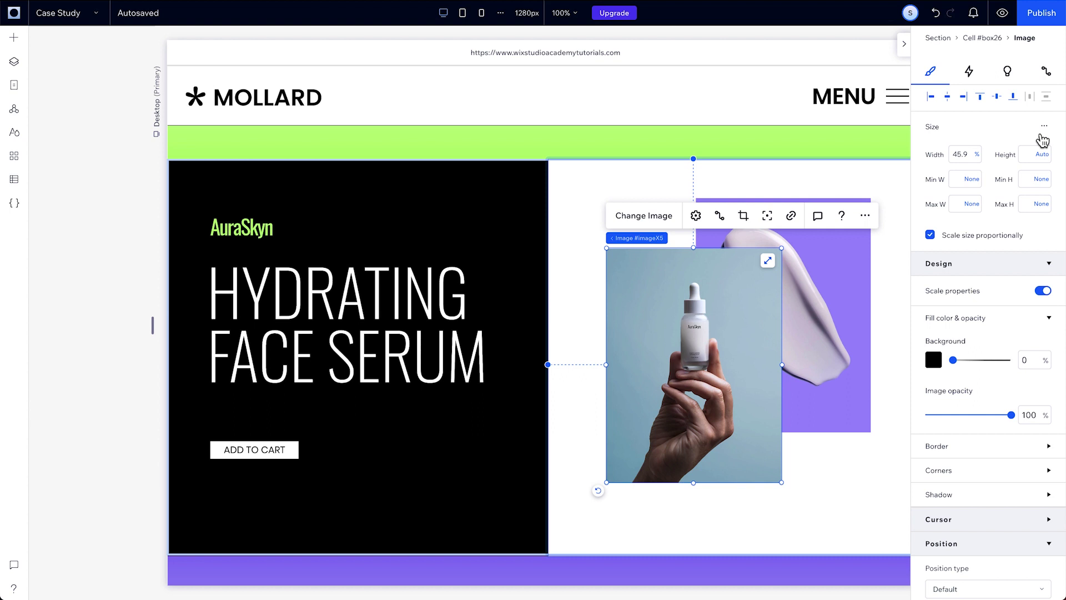
left_click(978, 155)
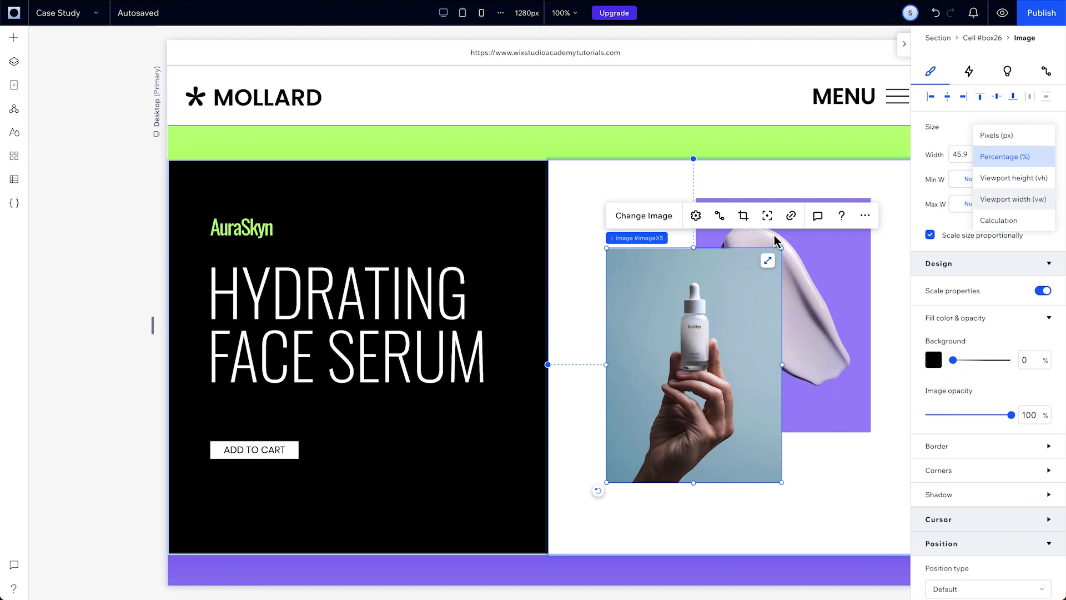
left_click(1014, 199)
left_click(961, 154)
type("3")
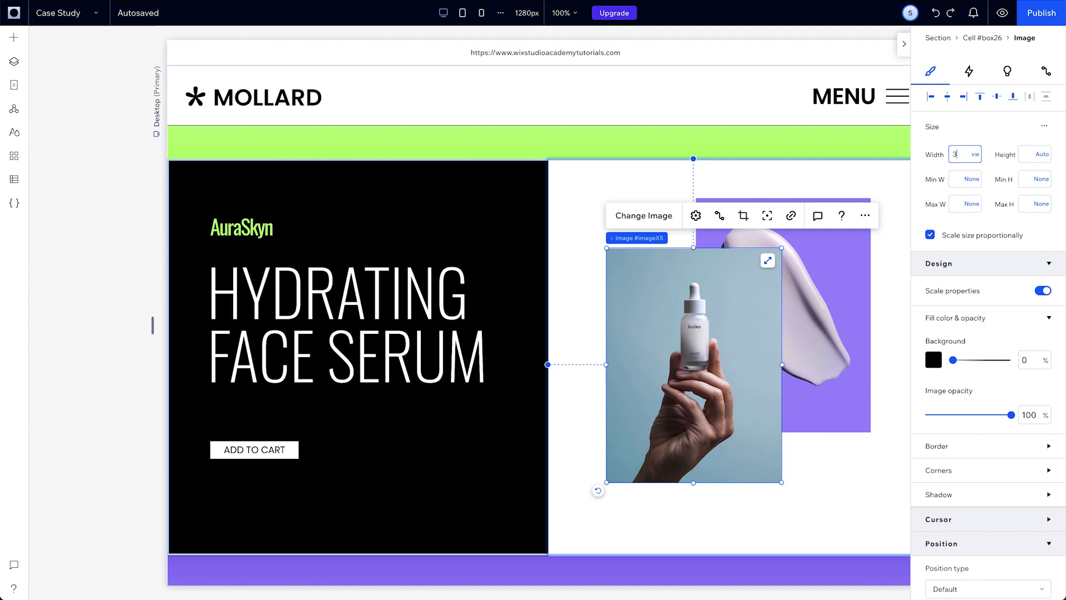
type("0")
key("Return")
left_click(904, 44)
left_click_drag(940, 321, 1013, 308)
Step: Switch the image width unit to viewport height (vh) and resize the page to test it
left_click(1058, 48)
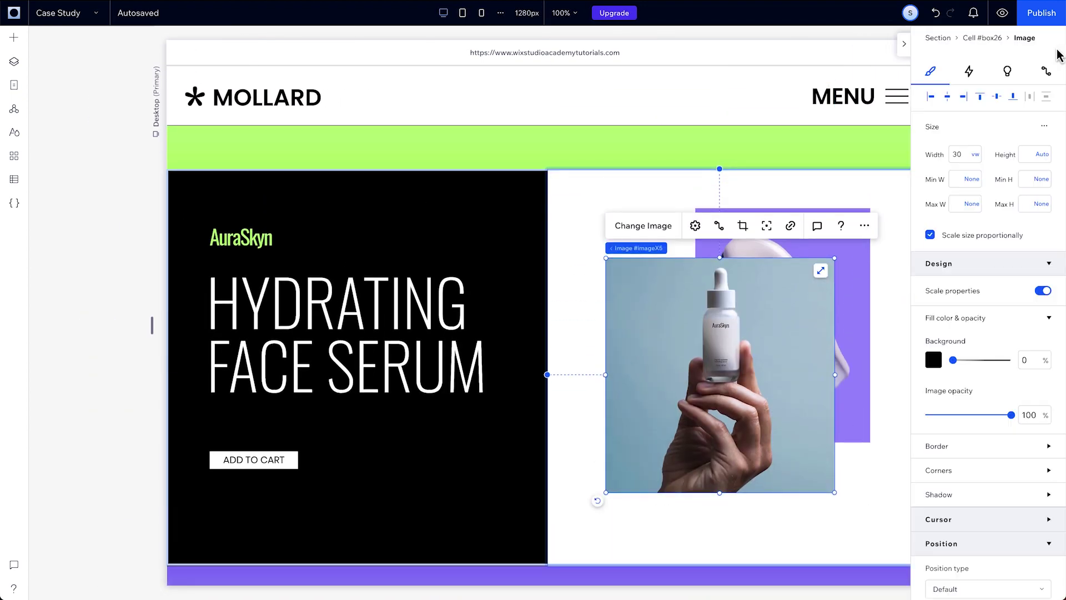
left_click(976, 155)
left_click(983, 134)
left_click(904, 44)
left_click_drag(939, 320, 991, 328)
Step: Select the hero section and turn on its advanced sizing
left_click(1059, 51)
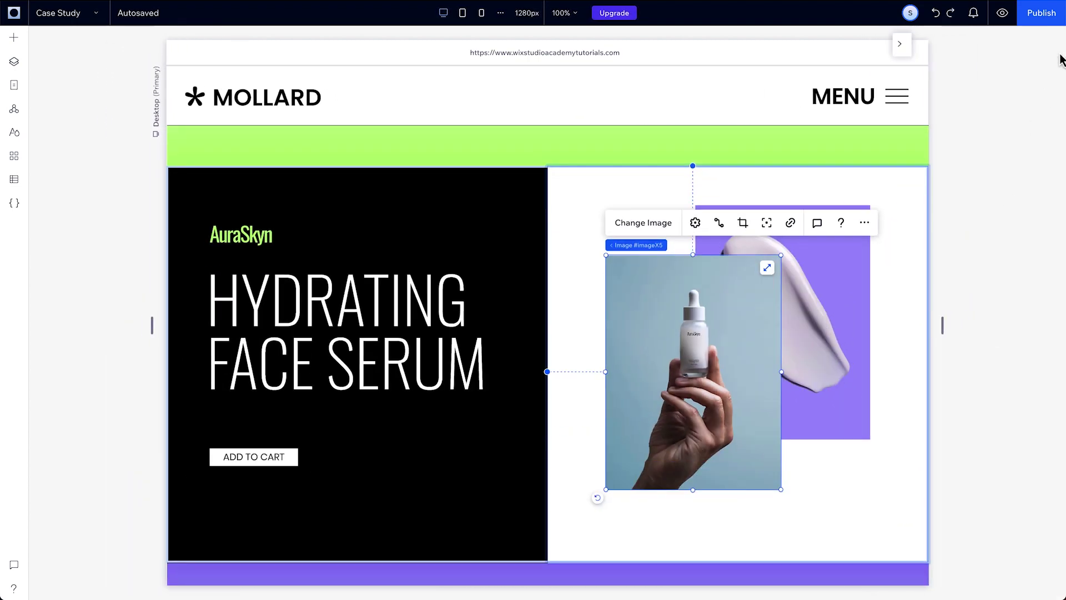
left_click(633, 245)
left_click(1046, 126)
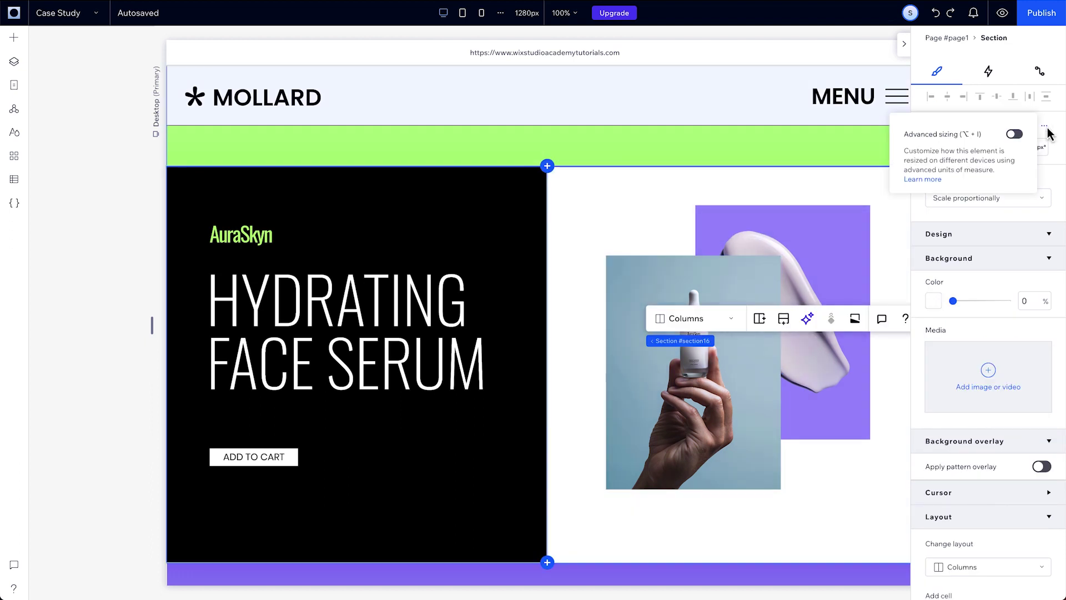
left_click(1014, 134)
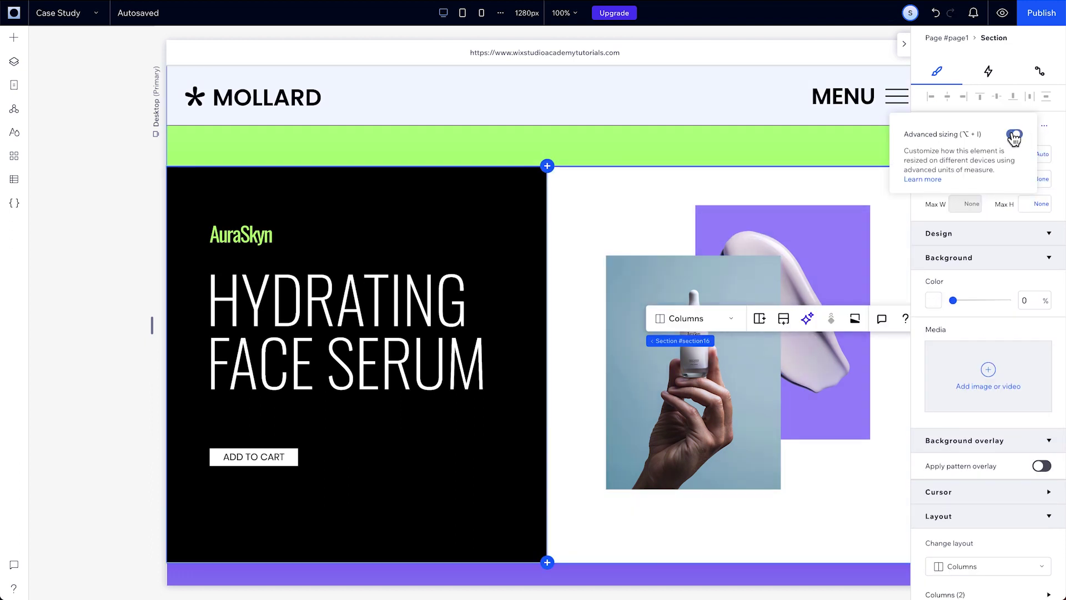
Step: Set the section height to calc(100vh - 100px) and narrow the canvas to check it
left_click(1042, 157)
left_click(1017, 181)
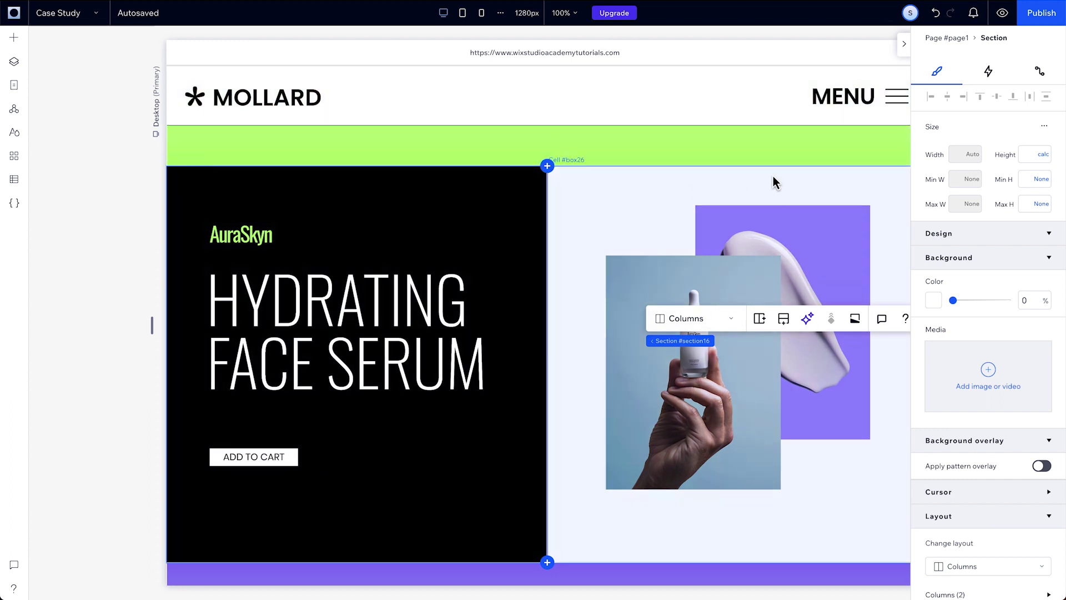
left_click(1030, 155)
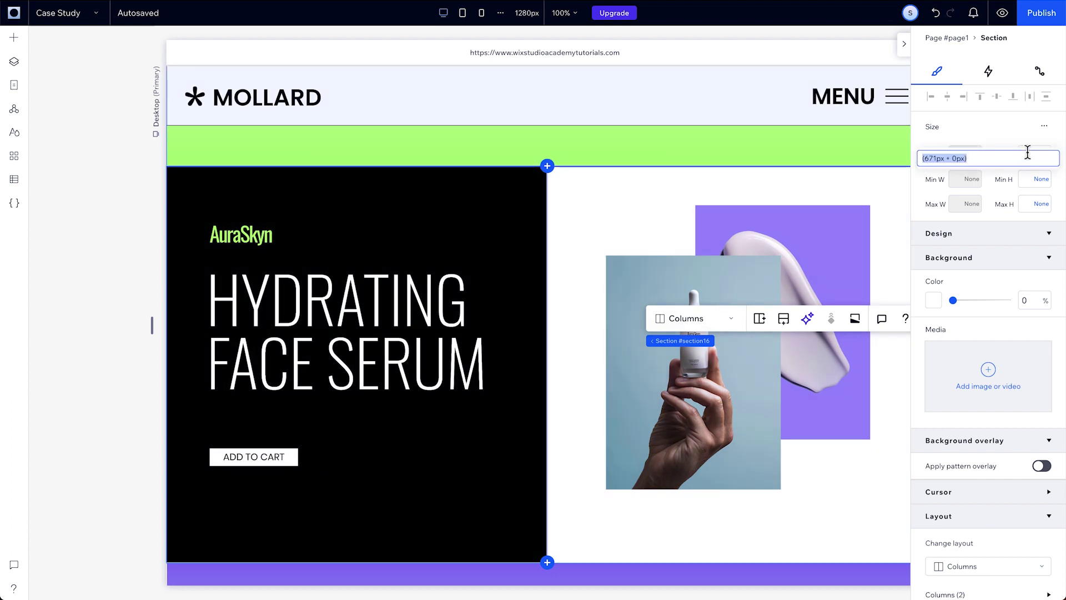
left_click(942, 158)
key("BackSpace")
key("BackSpace")
key("BackSpace")
key("BackSpace")
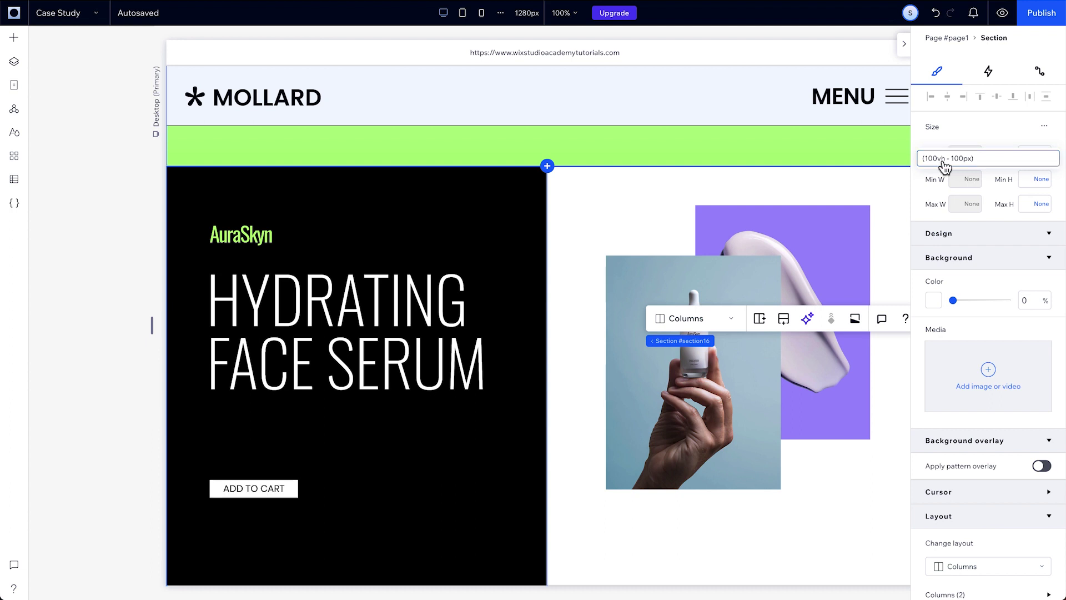
key("Return")
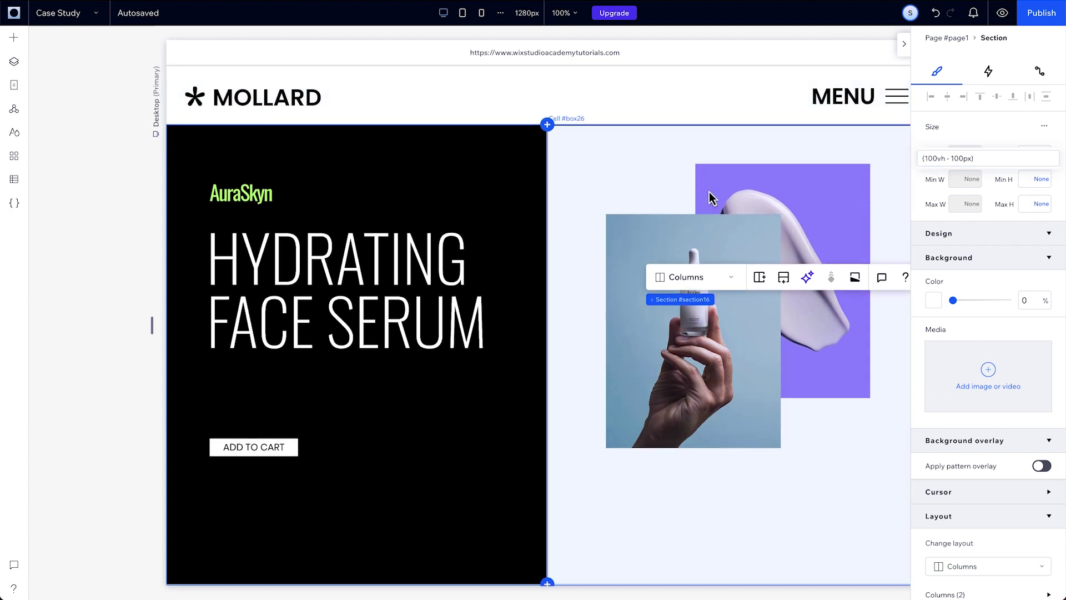
mouse_move(151, 322)
left_mouse_down()
mouse_move(192, 326)
mouse_move(125, 323)
mouse_move(140, 330)
left_mouse_up()
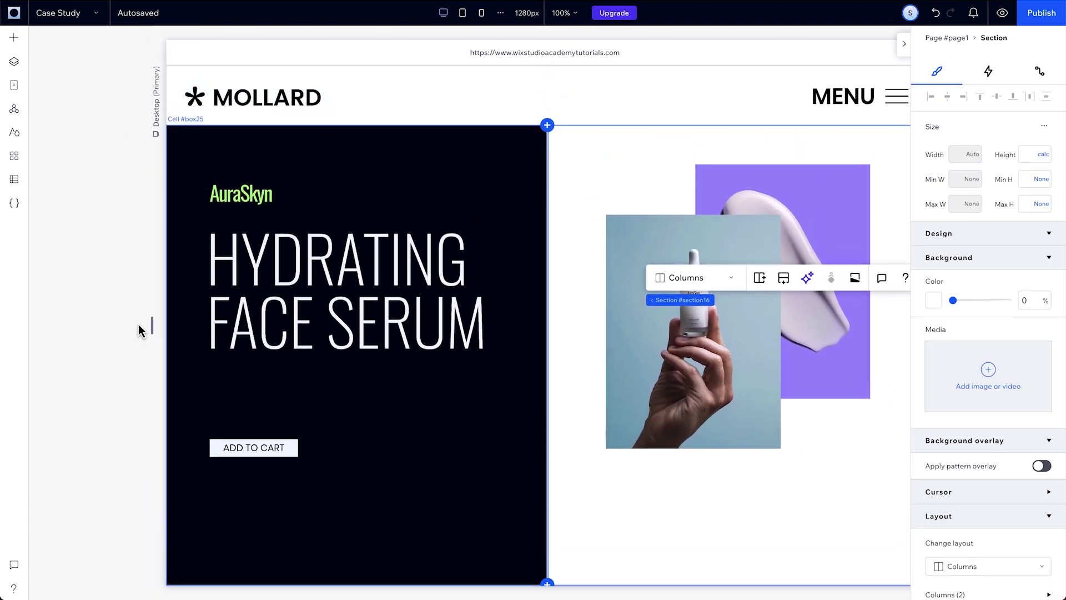
Step: Select the serum image and narrow the canvas to test its 100px–400px width limits
left_click(670, 389)
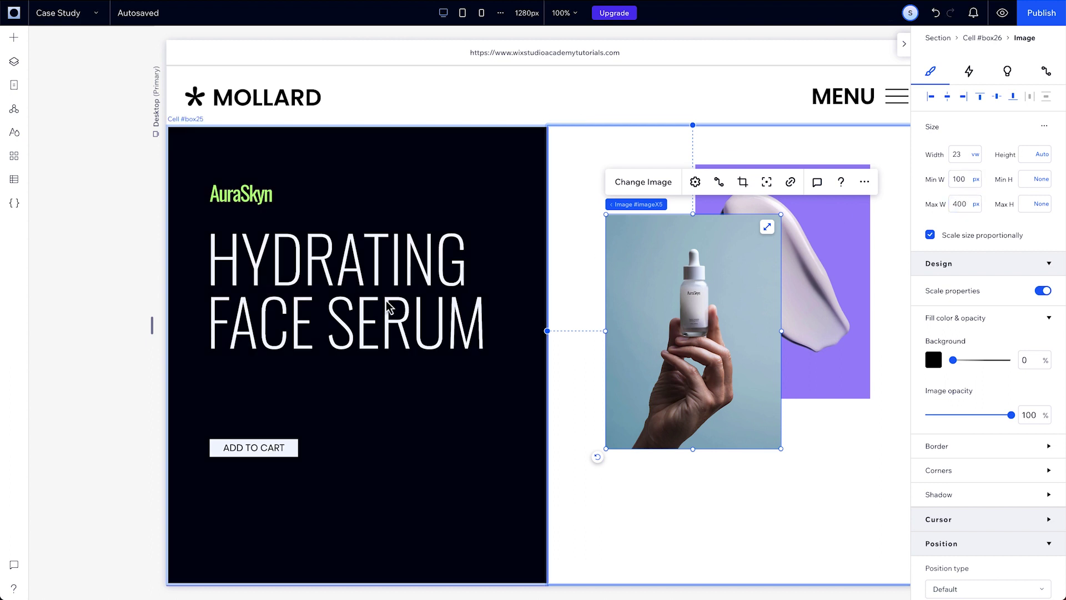
left_click_drag(153, 323, 15, 284)
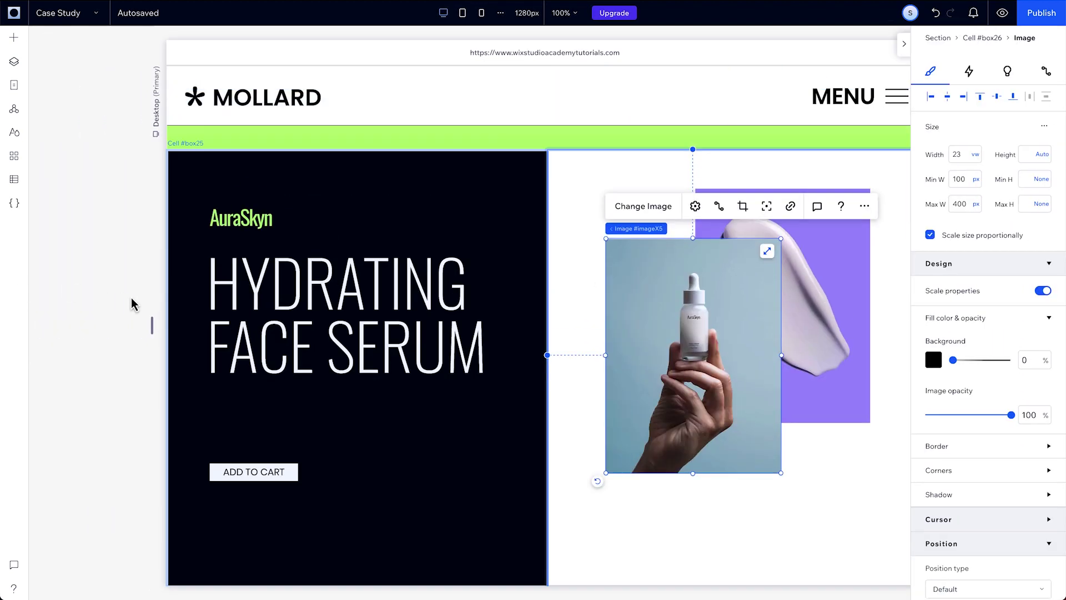
Step: Scroll to the testimonial card and turn on its advanced sizing
scroll(345, 344, "down", 5)
left_click(1044, 126)
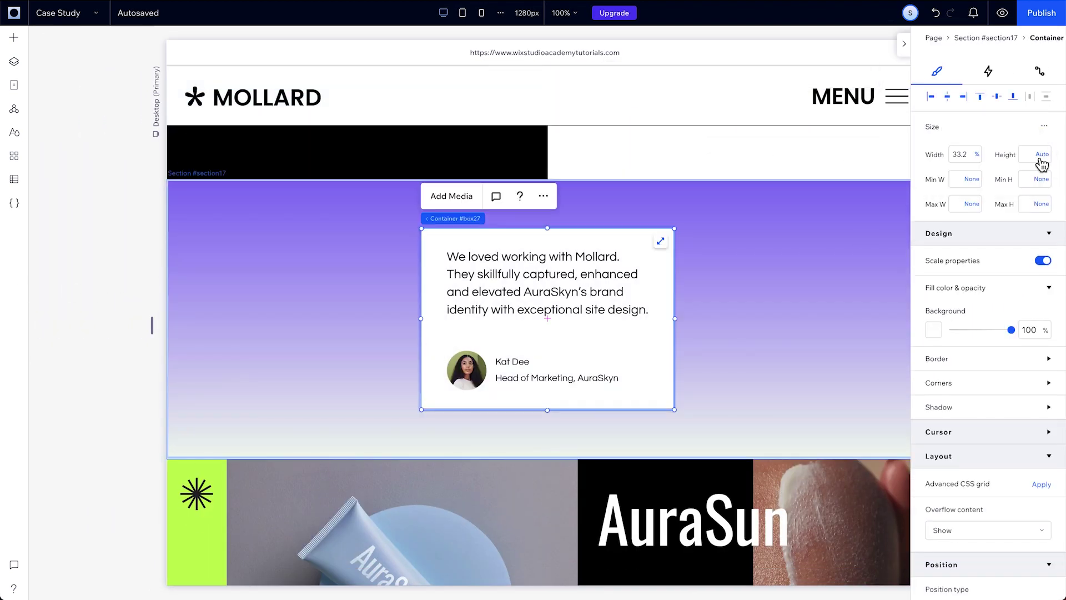
left_click(549, 278)
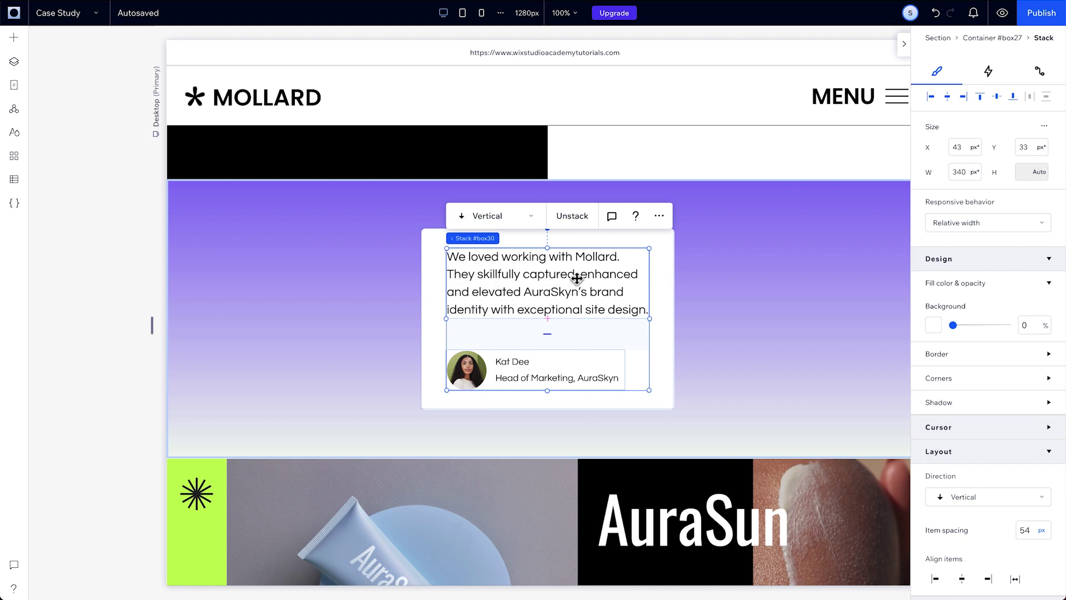
Step: Paste extra copies of the quote to test the Auto height, then undo the extra text
double_click(513, 291)
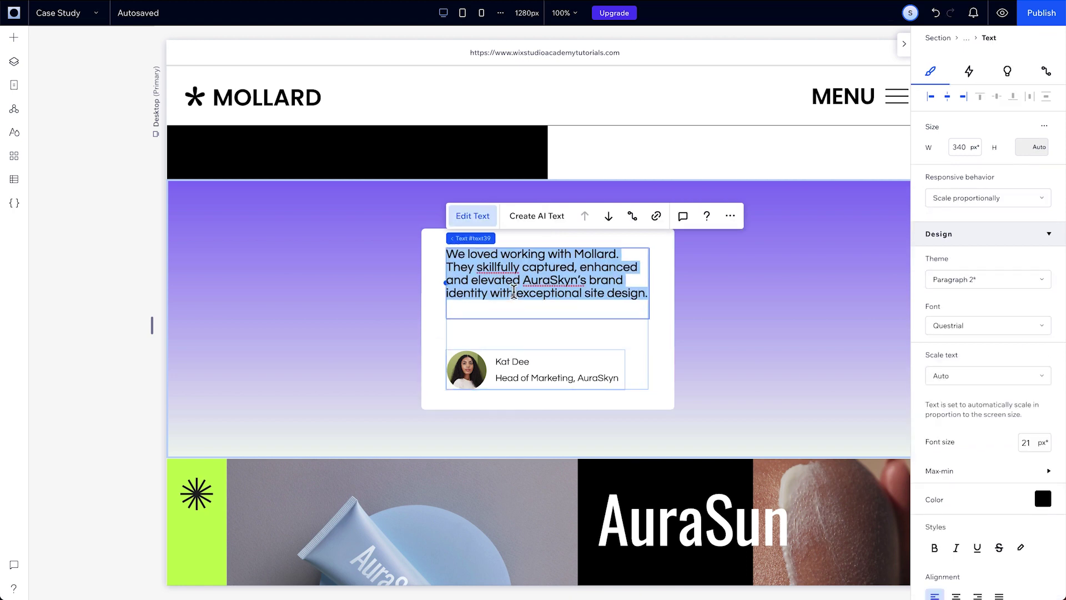
key("ctrl+c")
key("ctrl+v")
key("ctrl+v")
key("ctrl+v")
key("ctrl+v")
key("ctrl+v")
key("ctrl+v")
key("ctrl+v")
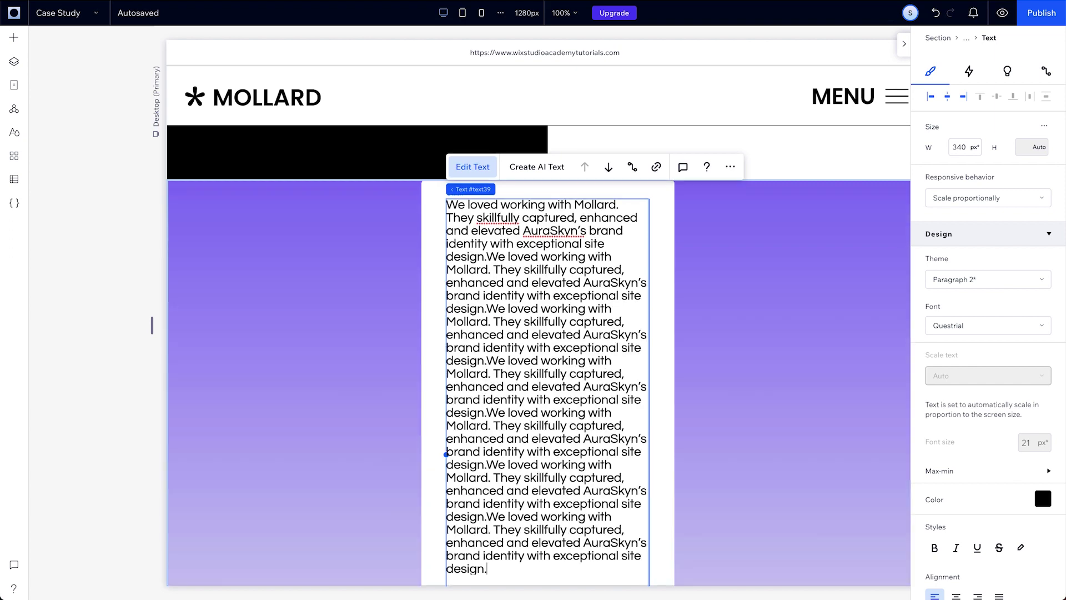
key("ctrl+z")
key("ctrl+z")
key("ctrl+z")
key("ctrl+z")
key("ctrl+z")
key("ctrl+z")
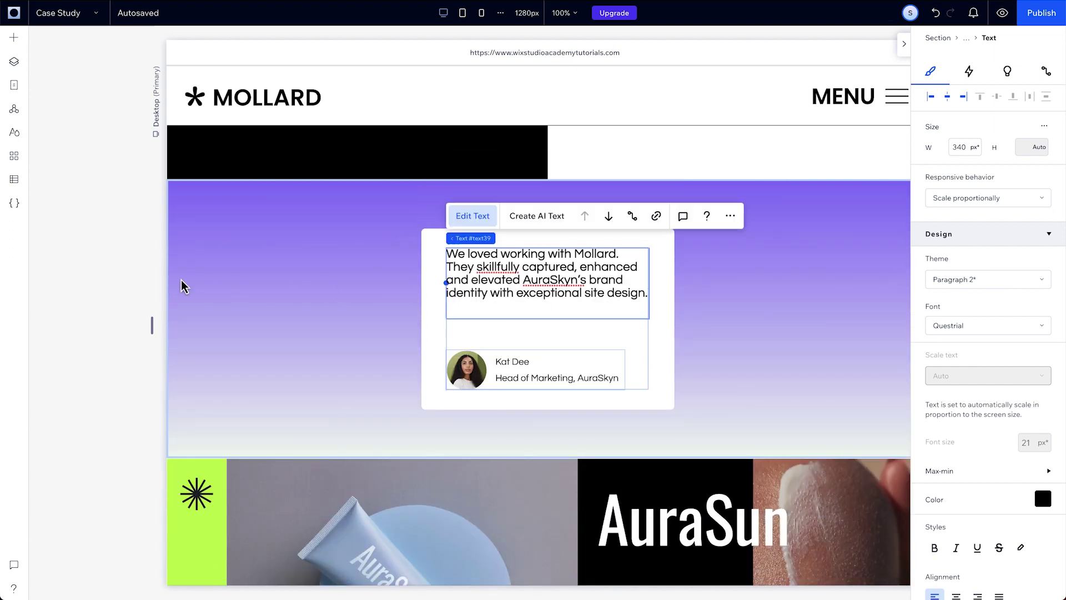
left_click(164, 286)
Step: Set the testimonial card's Min H to 300
left_click(436, 320)
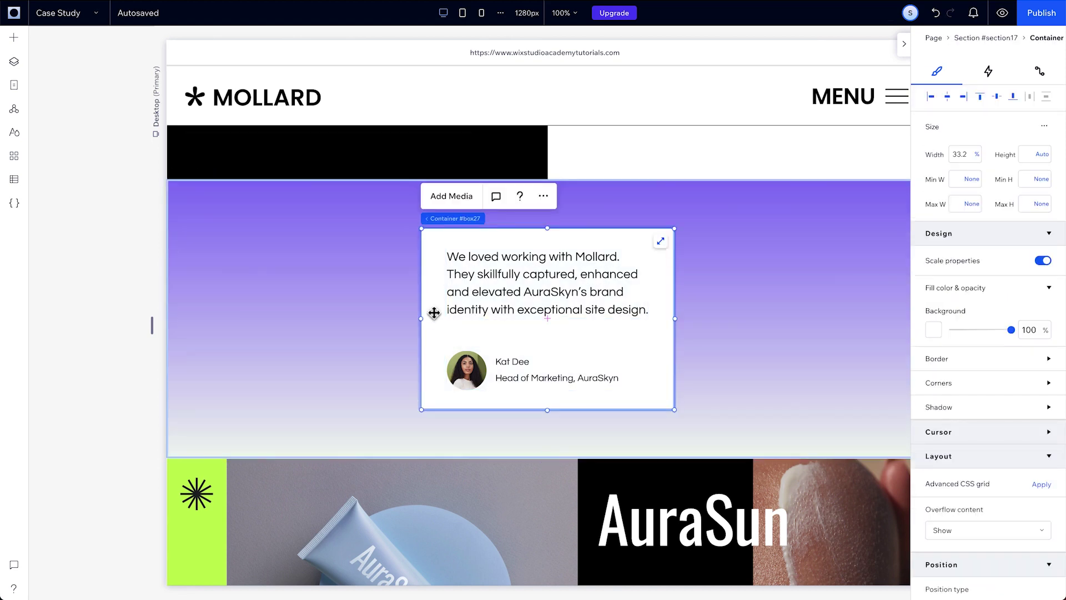
left_click(1030, 179)
type("300")
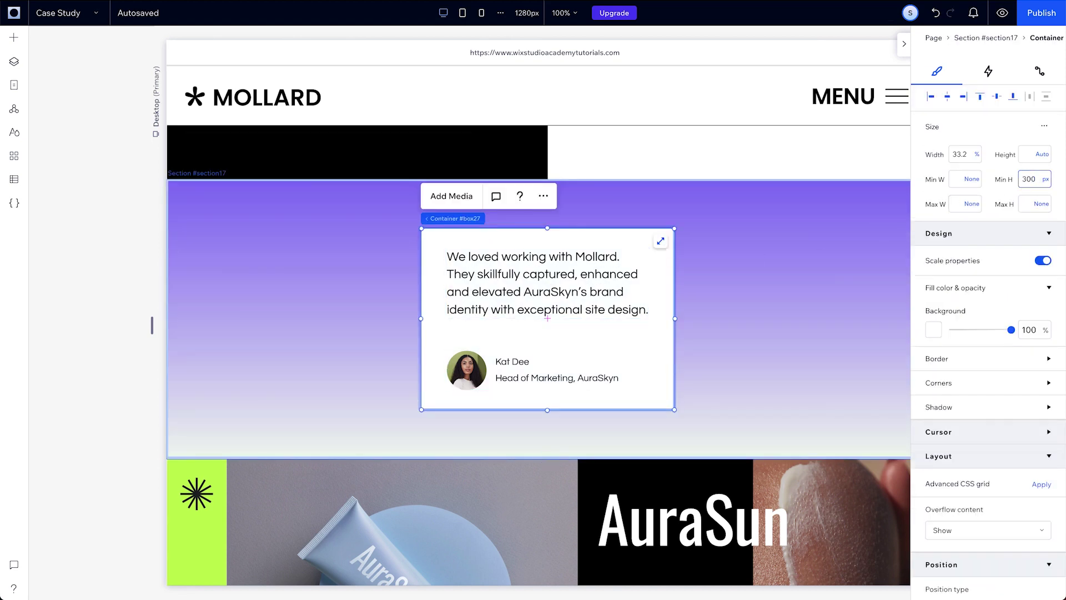
Step: Delete the card's inner content stack to test the minimum height, then restore it with undo
left_click(594, 292)
key("Delete")
left_click(595, 291)
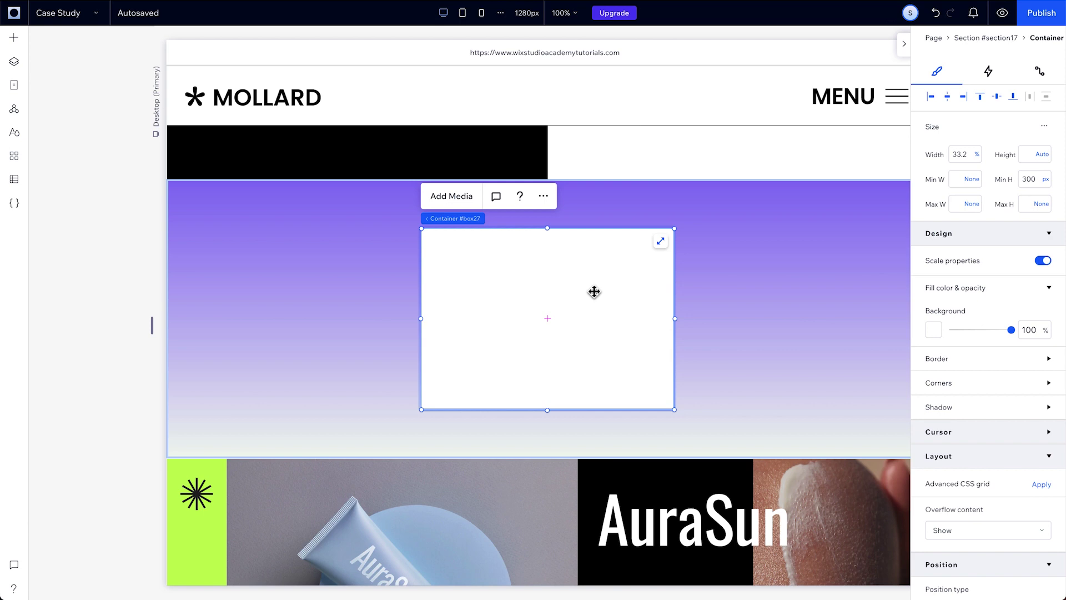
key("ctrl+z")
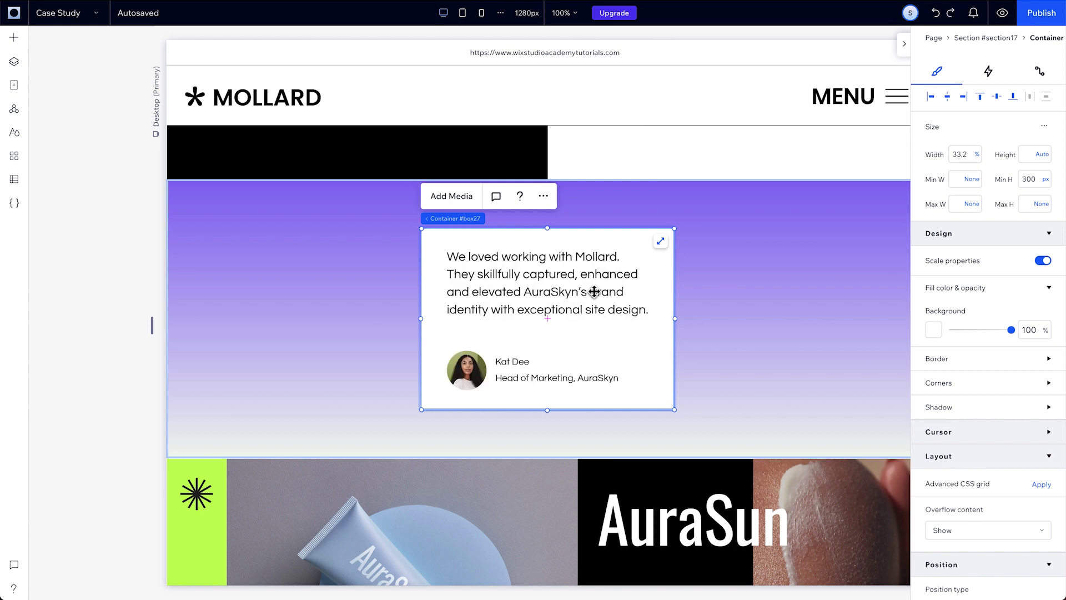
Step: Switch the testimonial card's width unit to Max content, then resize the canvas to test it
left_click(977, 156)
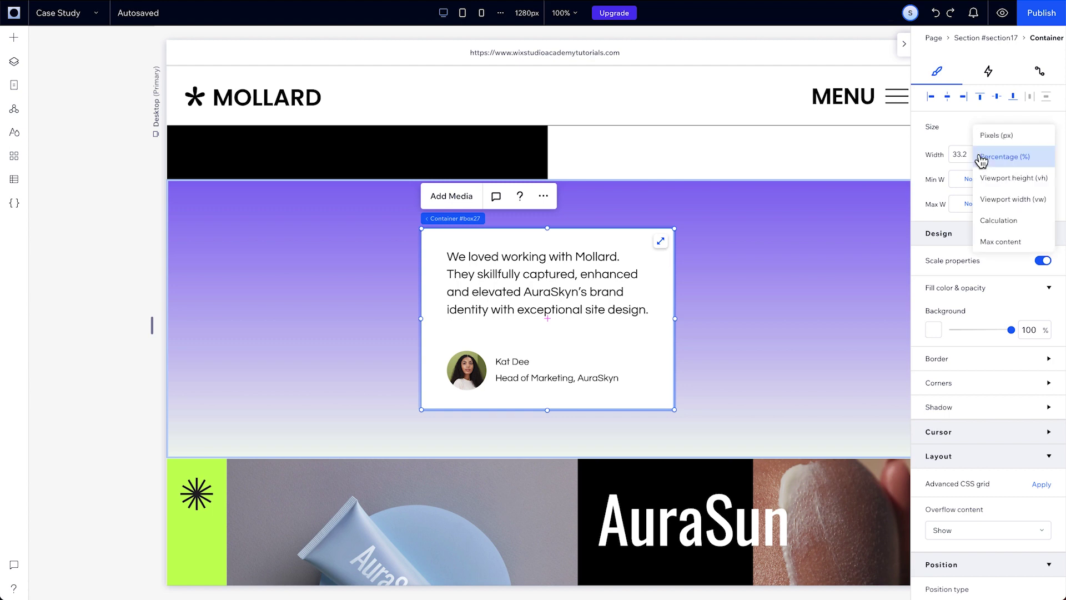
left_click(995, 241)
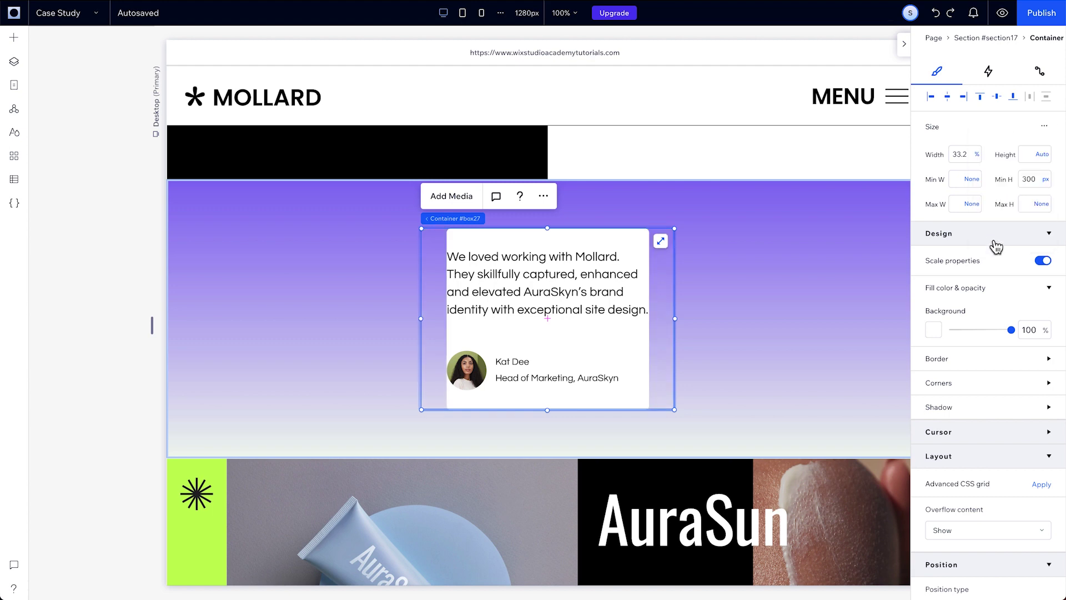
left_click(905, 44)
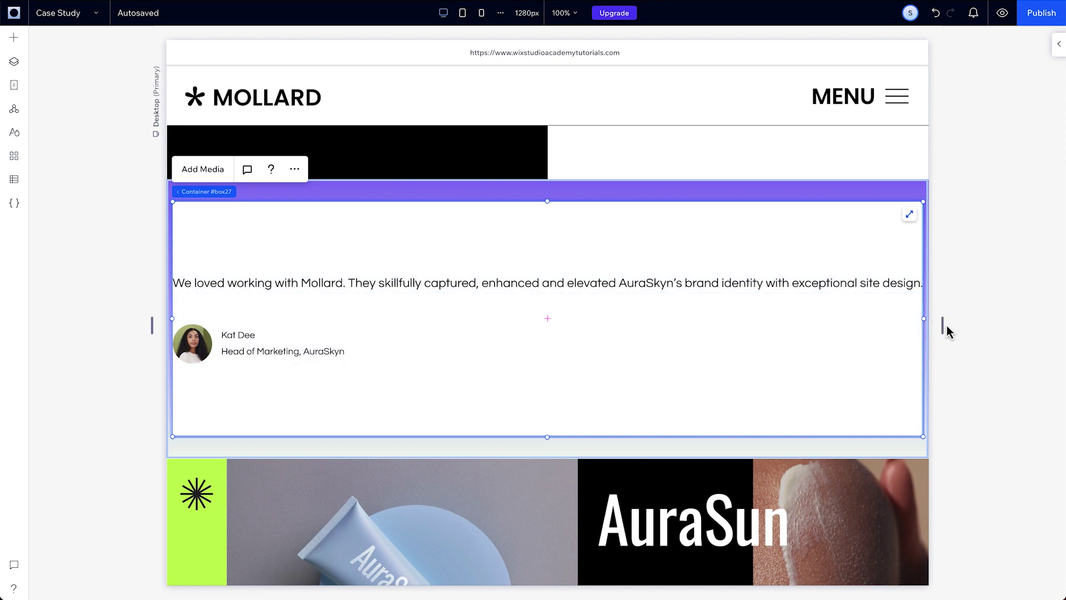
mouse_move(942, 323)
left_mouse_down()
mouse_move(885, 324)
mouse_move(959, 322)
left_mouse_up()
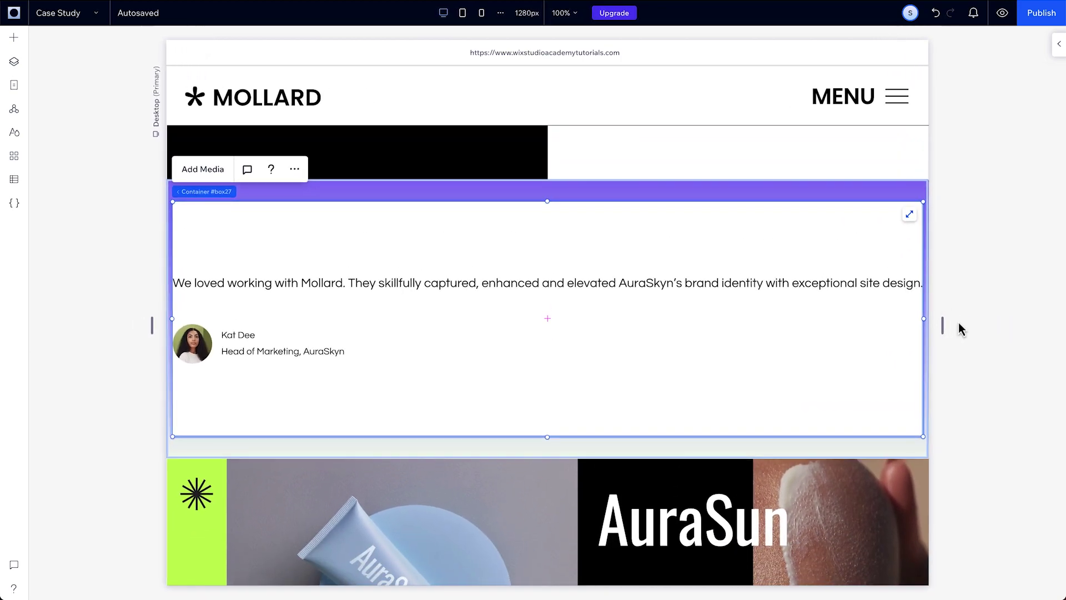